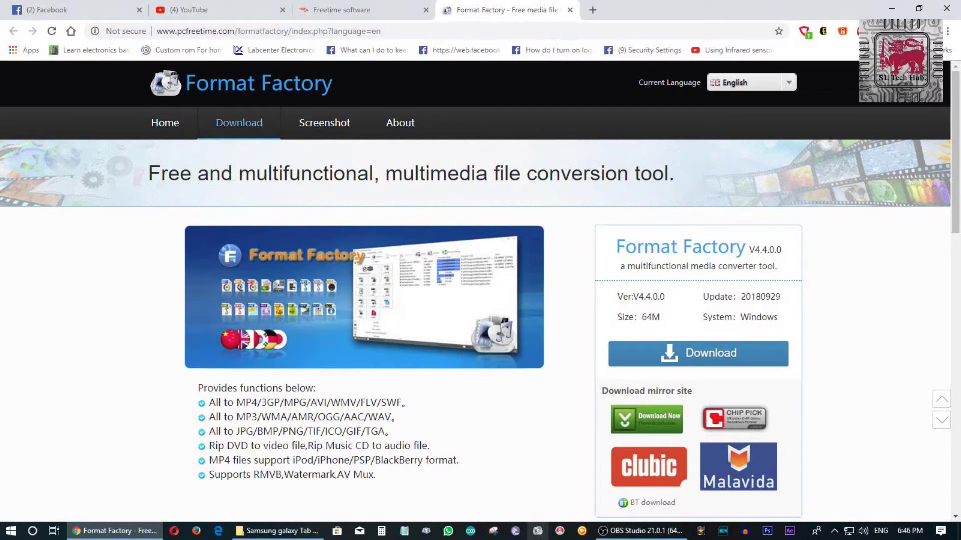
Step: Switch to FormatFactory and minimize the browser window behind it
left_click(537, 531)
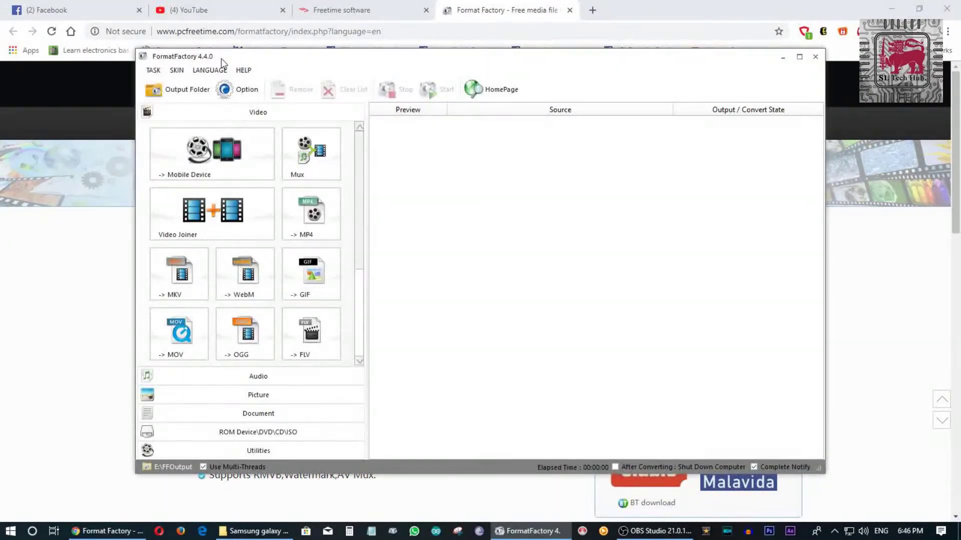
left_click(892, 9)
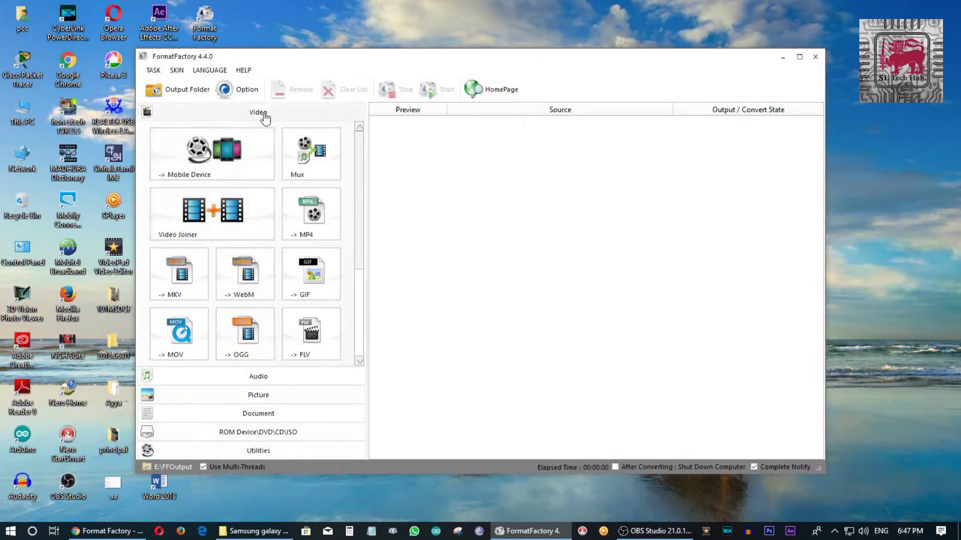
Step: Look through the Video, Audio, Picture, Document, ROM Device and Utilities conversion categories, returning to Video
scroll(306, 165, "down", 3)
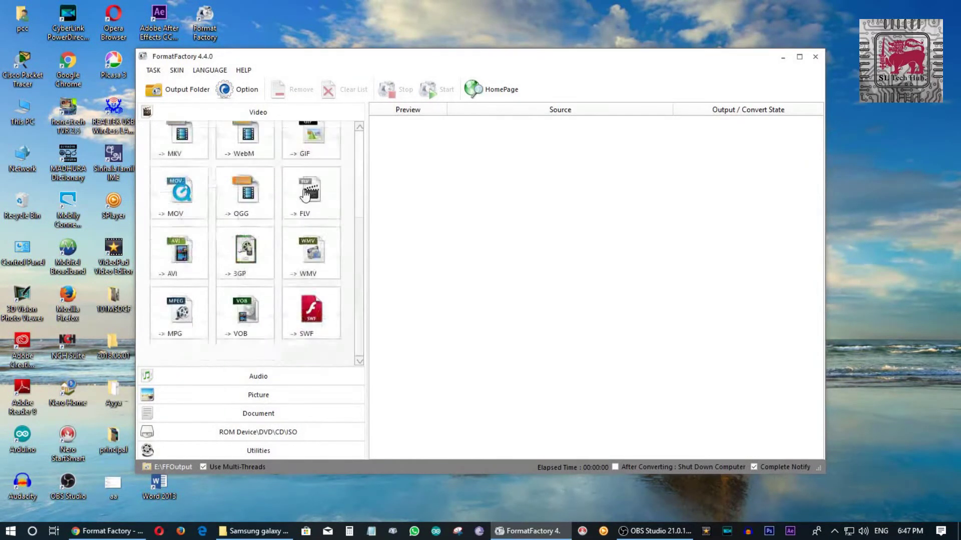
left_click(257, 376)
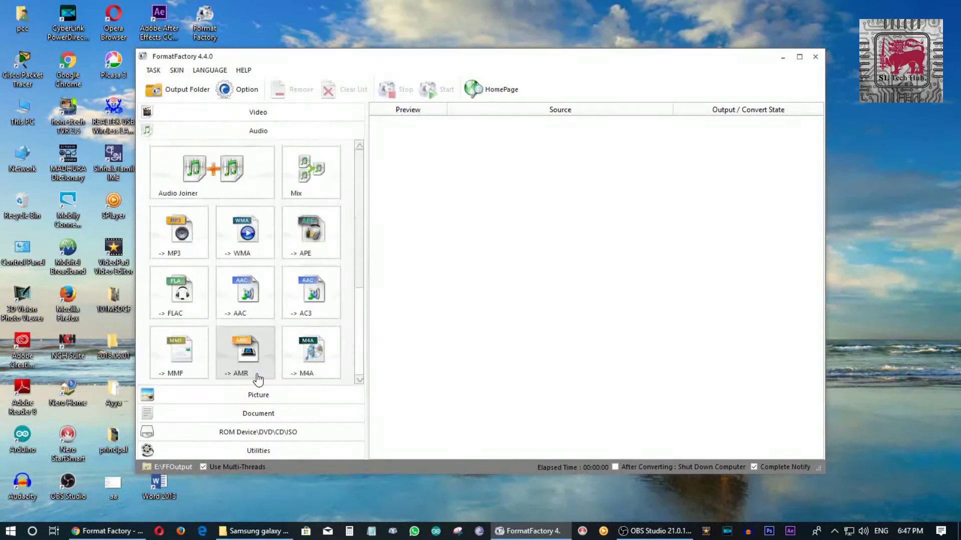
scroll(272, 193, "down", 3)
left_click(299, 395)
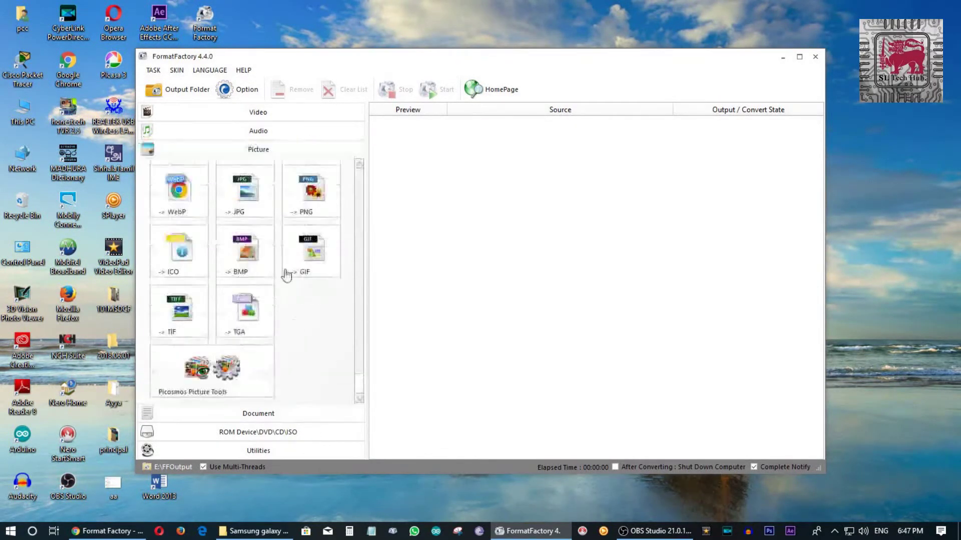
left_click(264, 413)
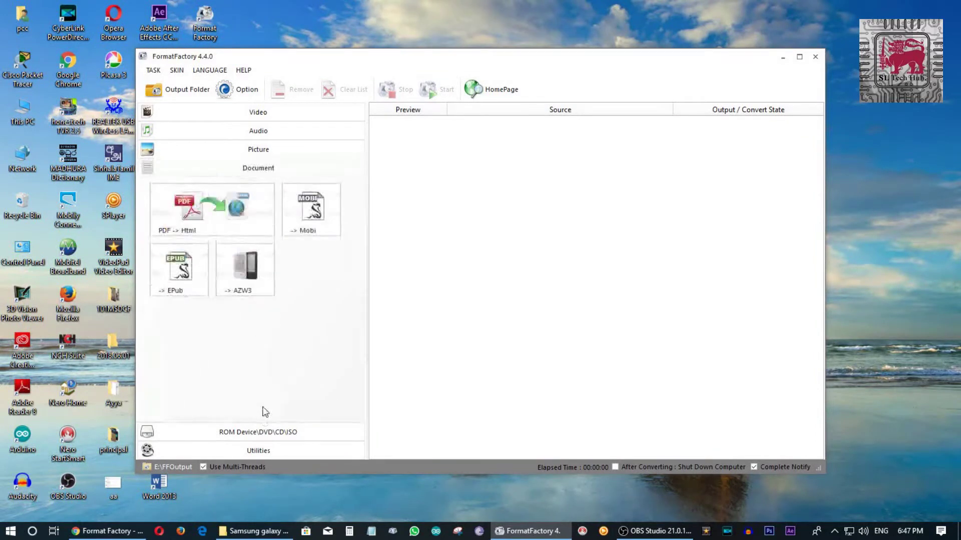
left_click(271, 436)
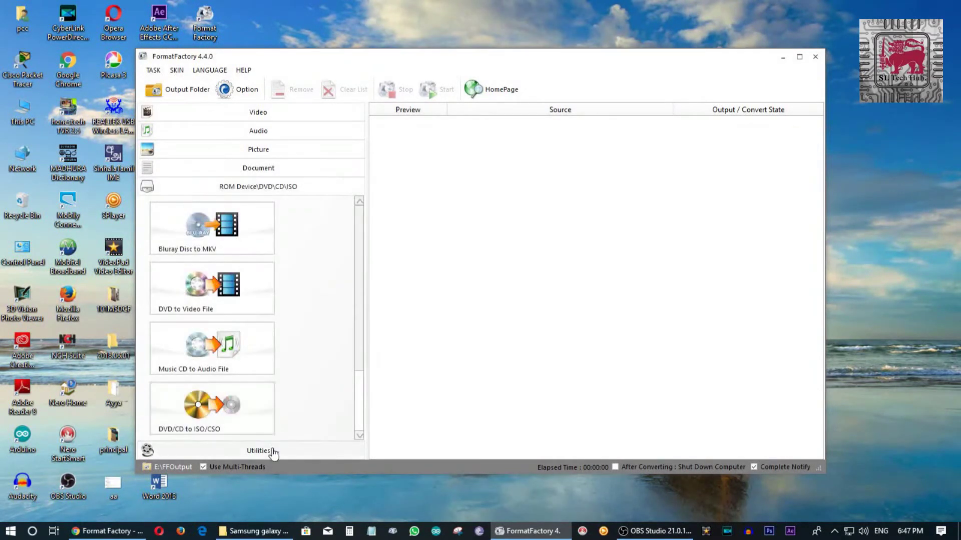
left_click(272, 450)
left_click(273, 120)
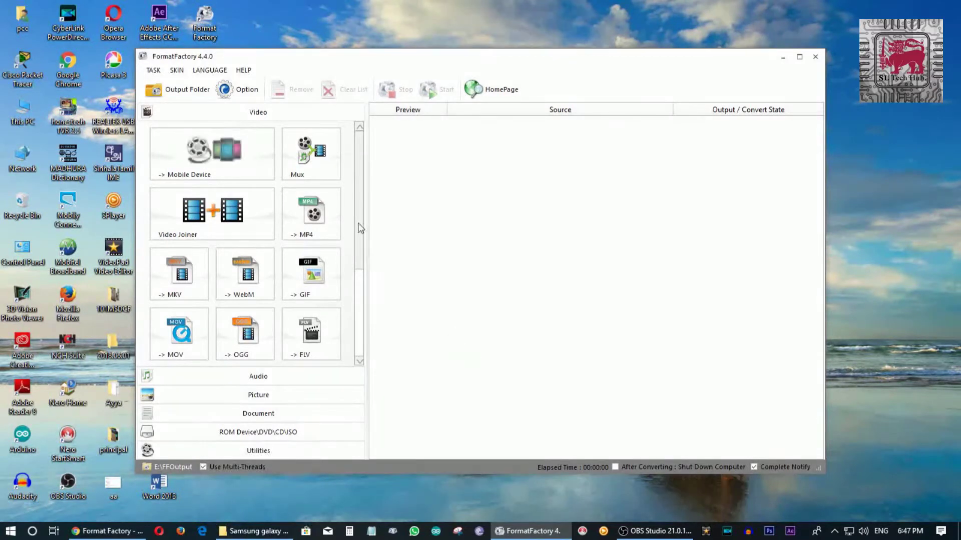
Step: Check the size of the Samsung galaxy Tab A 2017 unboxing video in File Explorer and return to FormatFactory
left_click(255, 531)
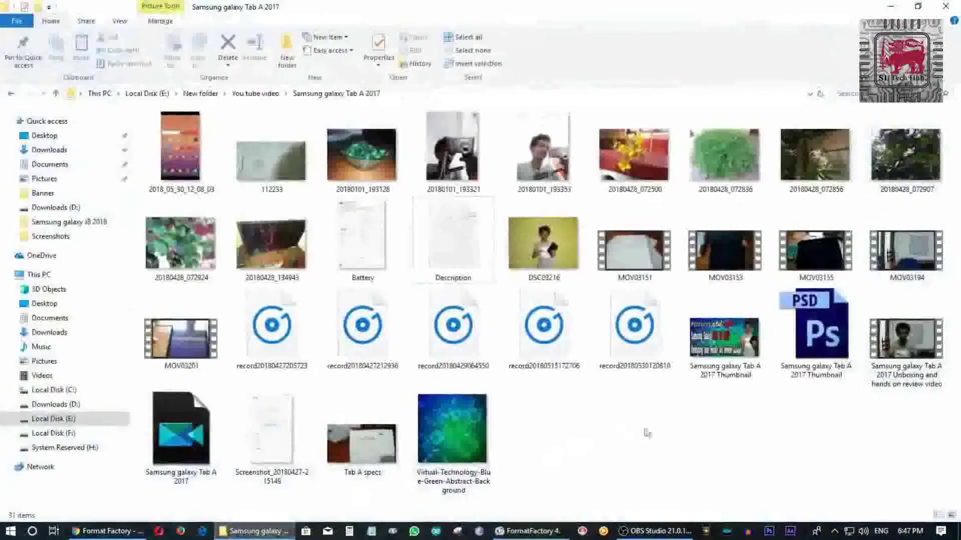
left_click(926, 368)
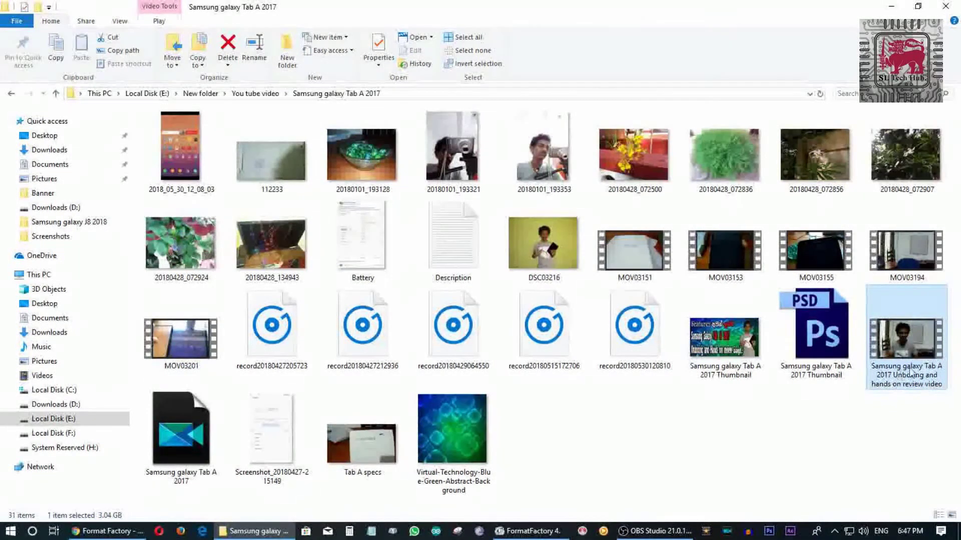
key("alt+Return")
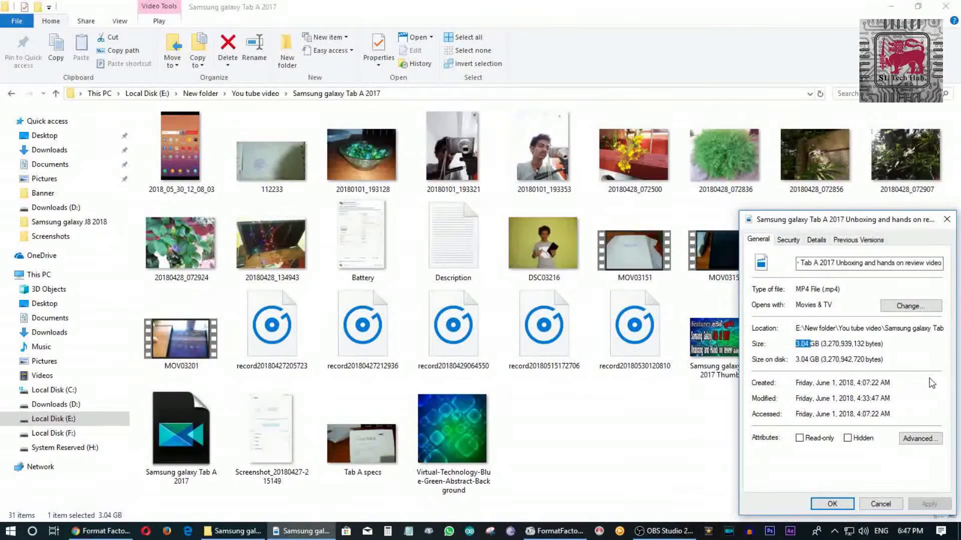
left_click(946, 220)
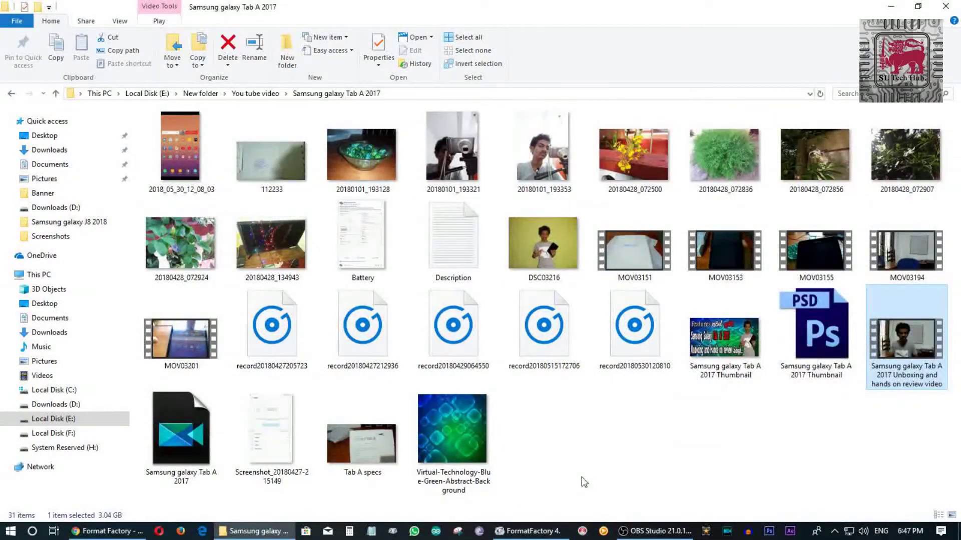
mouse_move(254, 531)
mouse_move(531, 531)
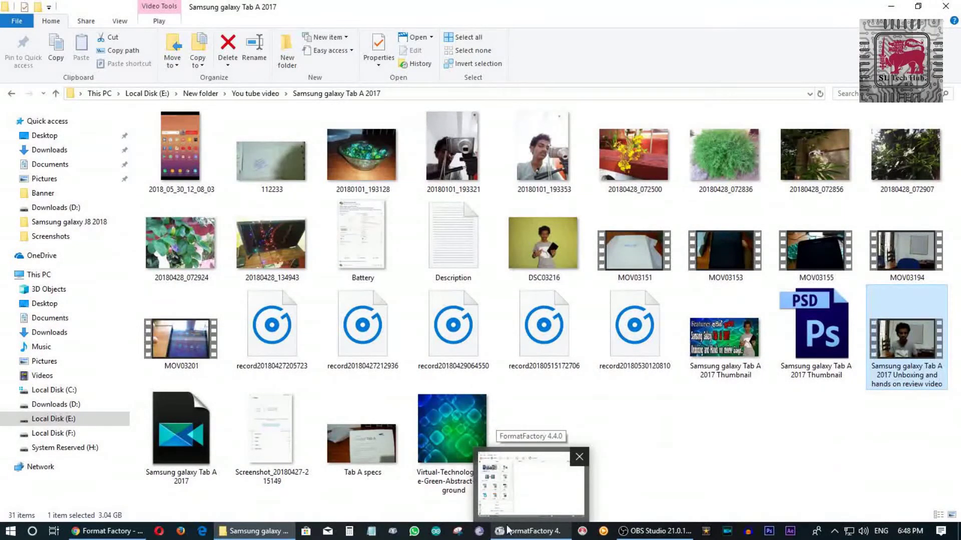
mouse_move(520, 506)
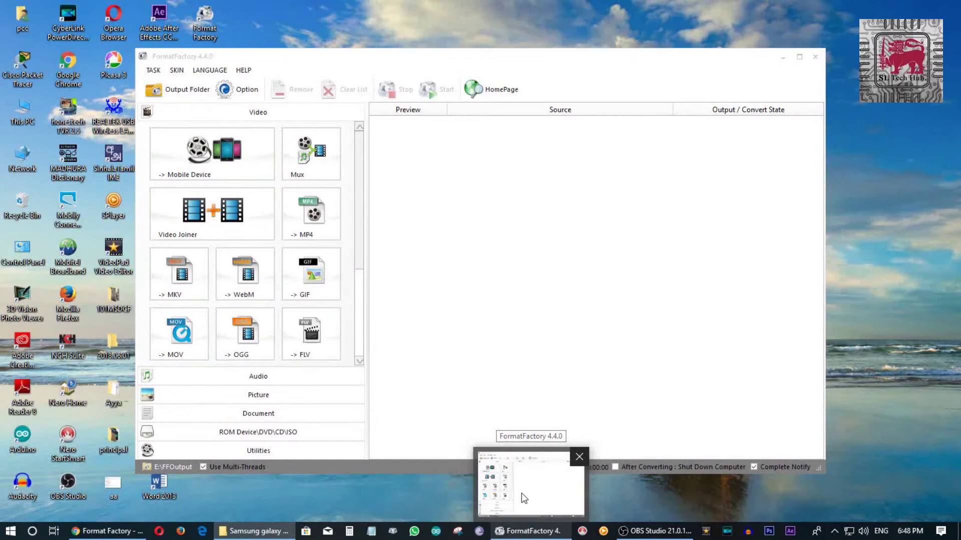
left_click(524, 498)
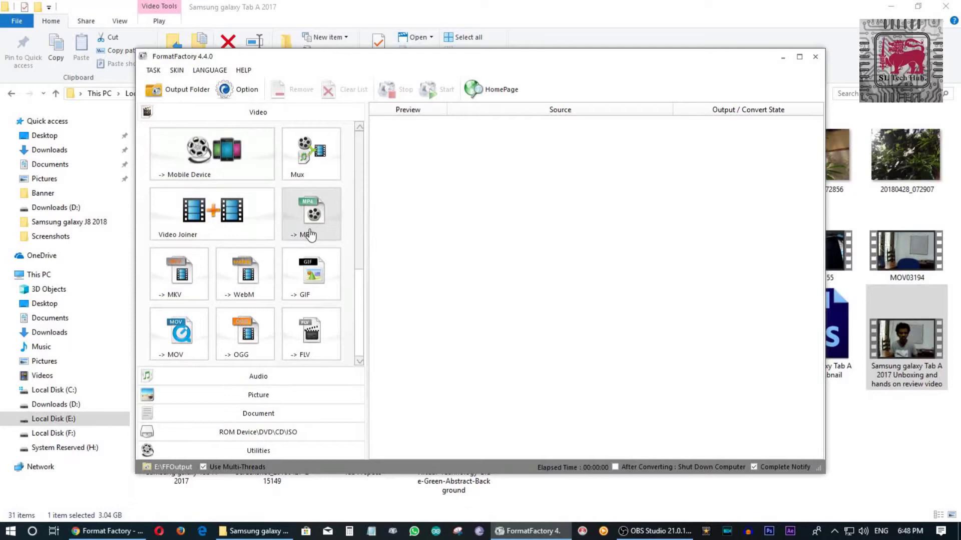
Step: Check the file type of the Samsung galaxy Tab A 2017 unboxing video in its properties
right_click(921, 362)
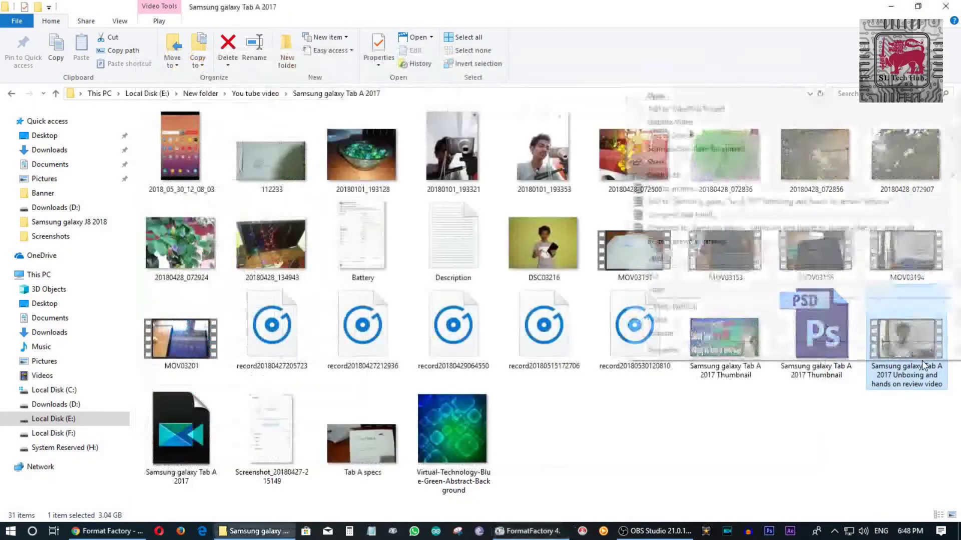
left_click(756, 353)
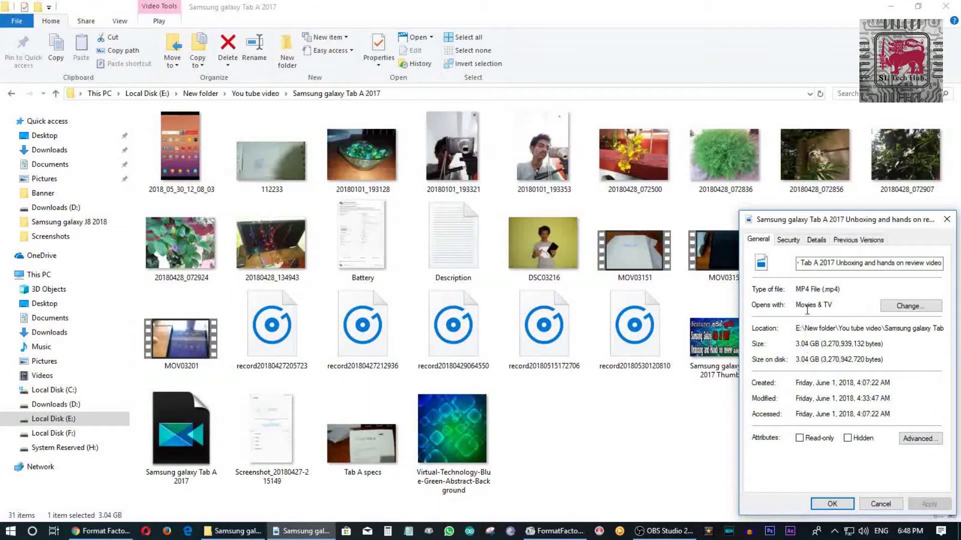
left_click_drag(797, 290, 824, 290)
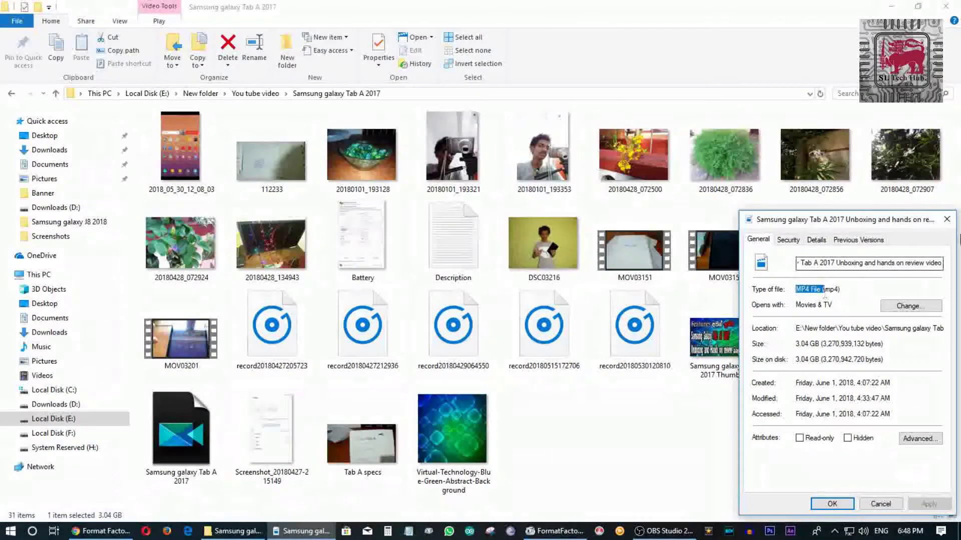
left_click(950, 224)
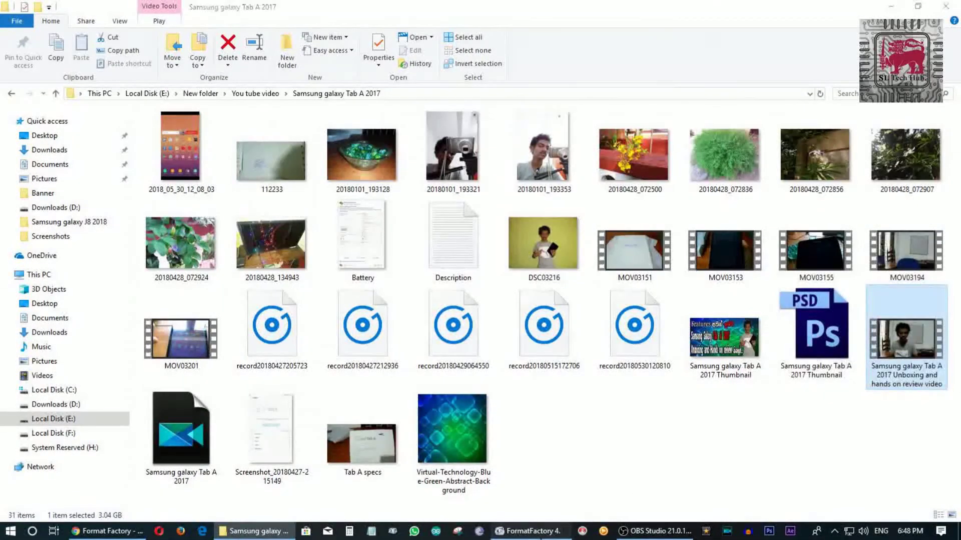
Step: In FormatFactory, queue the Samsung galaxy Tab A 2017 unboxing video for conversion to MP4 with output to E:\FFOutput
left_click(554, 531)
left_click(311, 230)
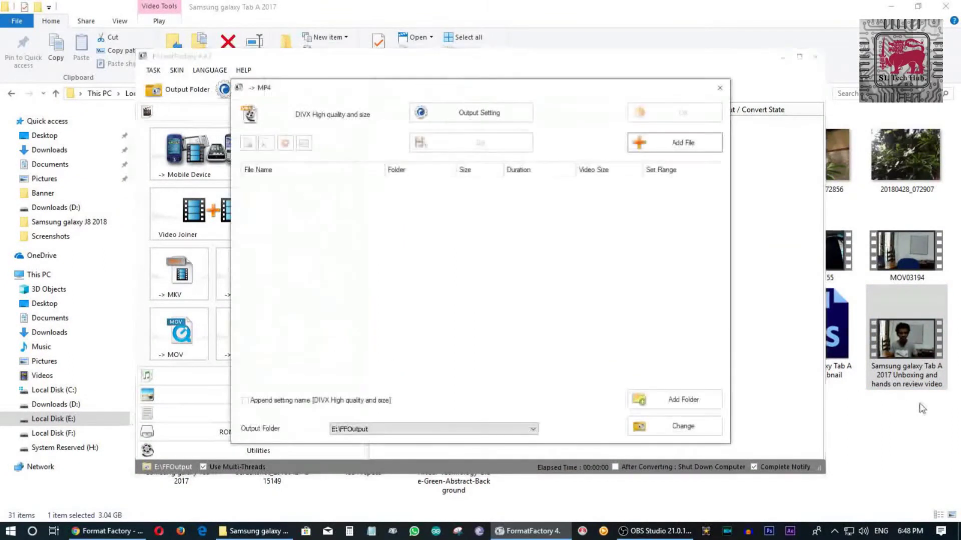
left_click_drag(917, 340, 596, 286)
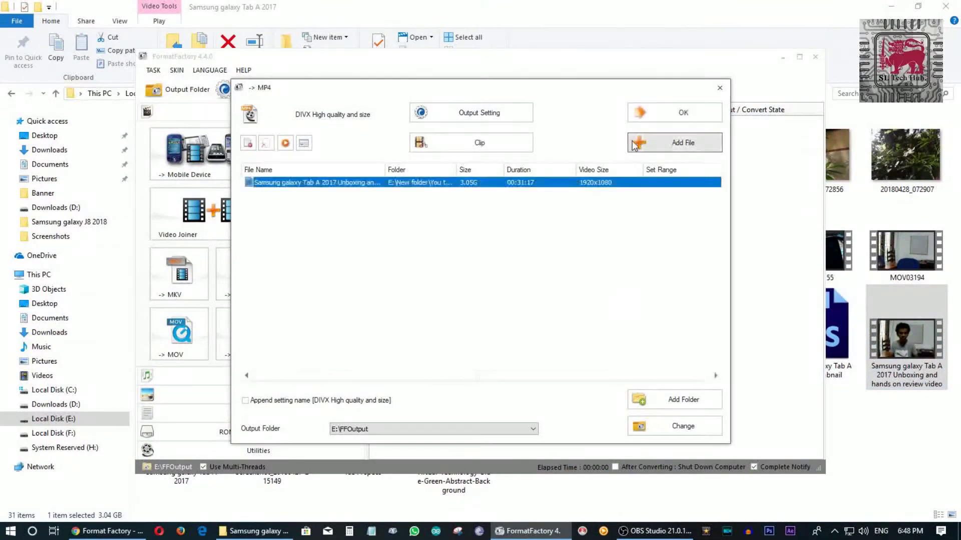
left_click(646, 112)
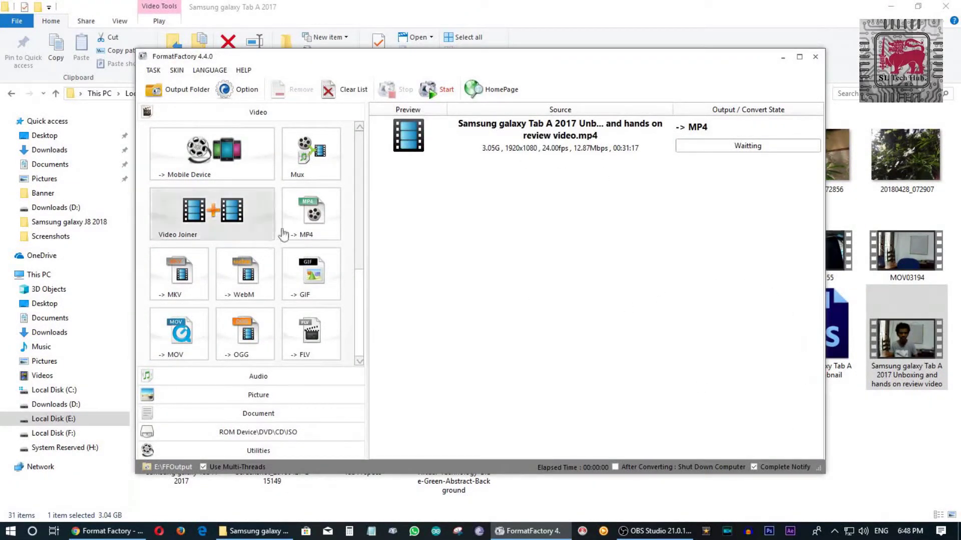
Step: Start the queued MP4 conversion without adding another file
left_click(304, 224)
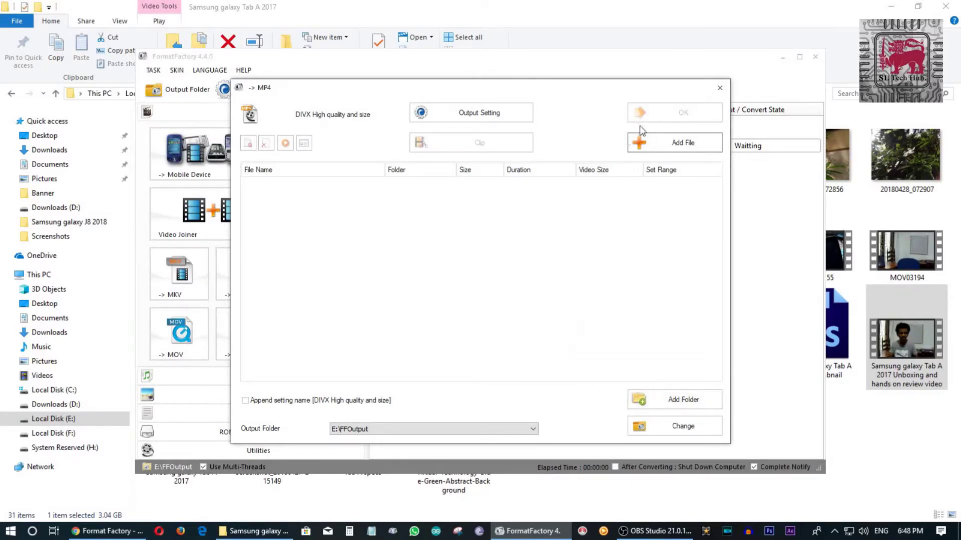
key("Escape")
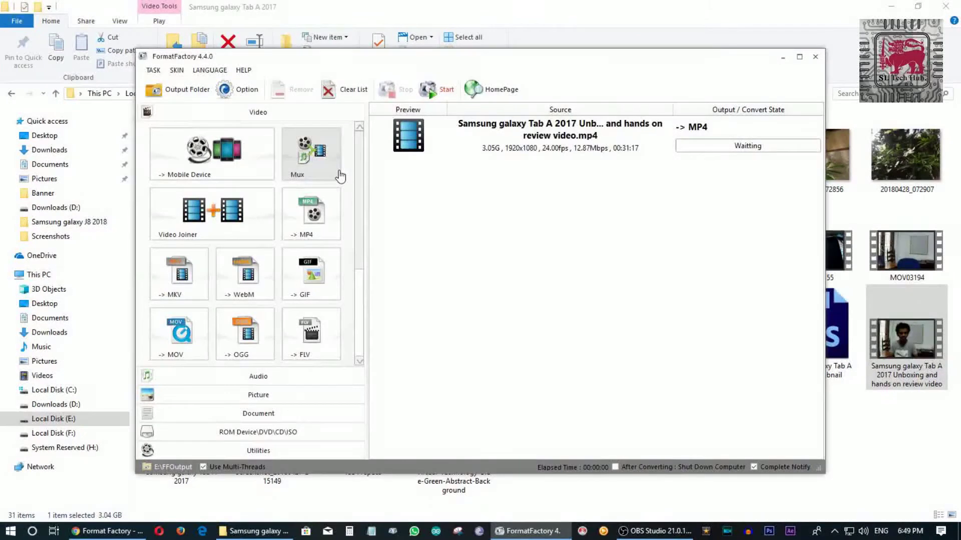
left_click(425, 98)
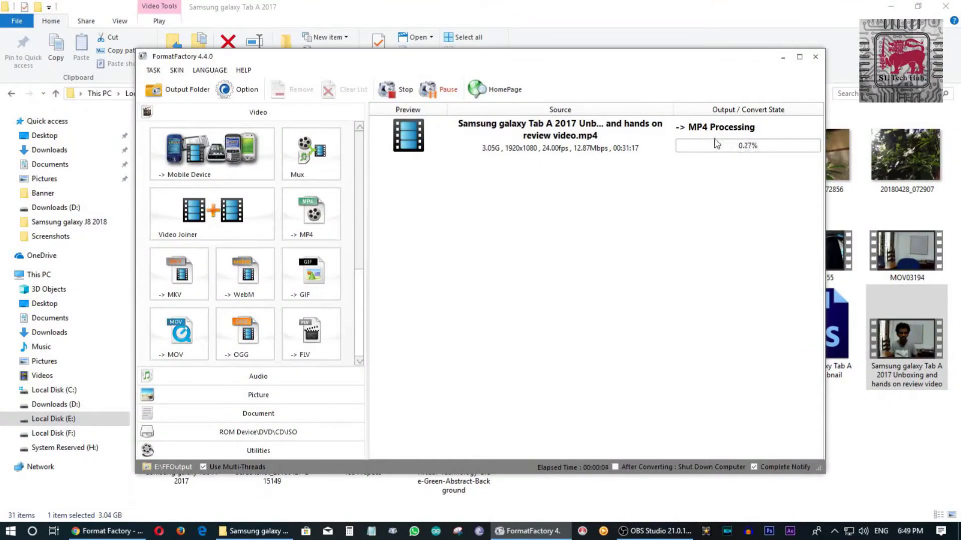
Step: Minimize File Explorer and check the CPU performance in Task Manager while the conversion runs
left_click(886, 6)
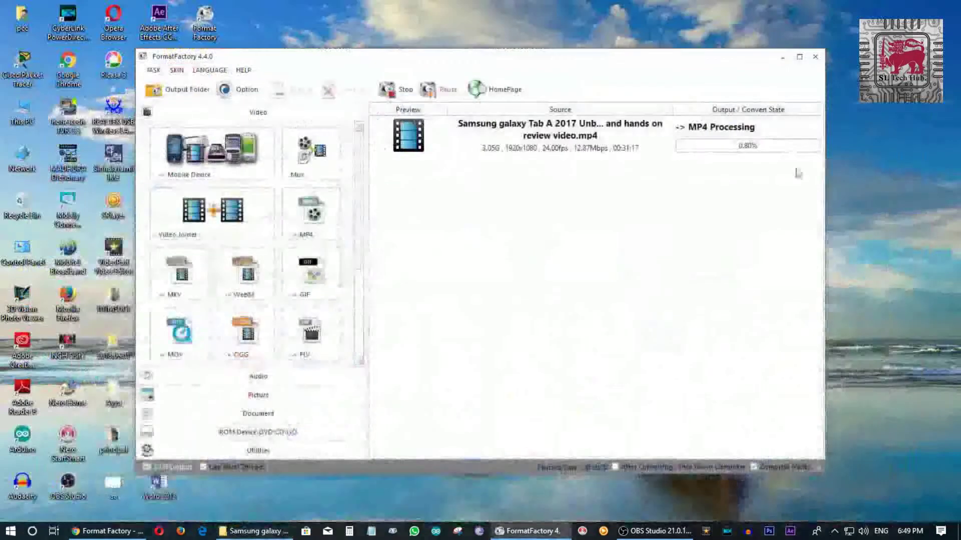
right_click(854, 227)
right_click(804, 532)
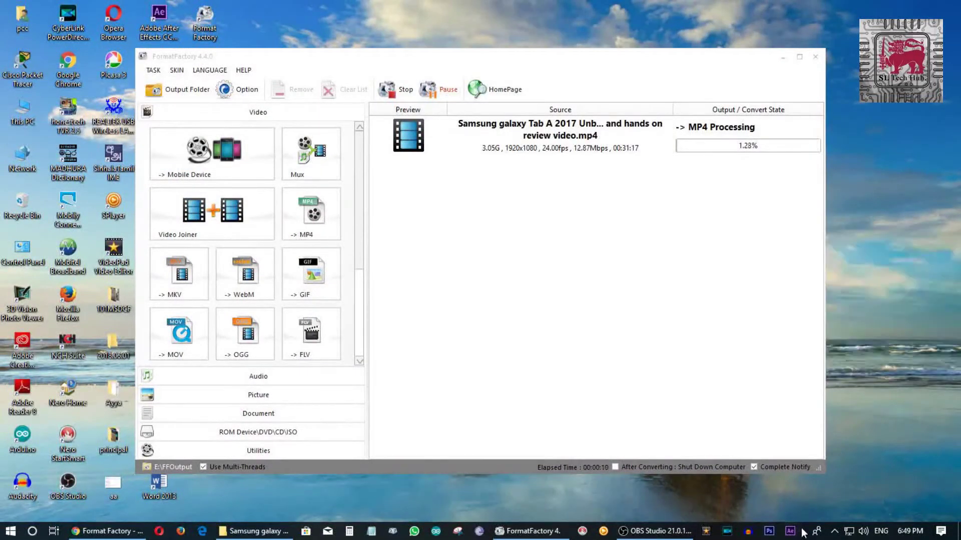
left_click(800, 469)
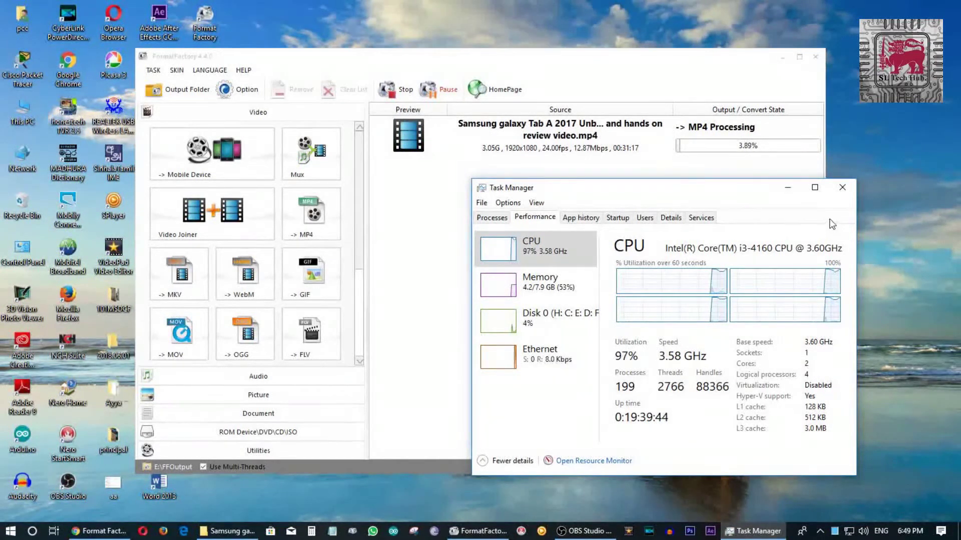
left_click(842, 191)
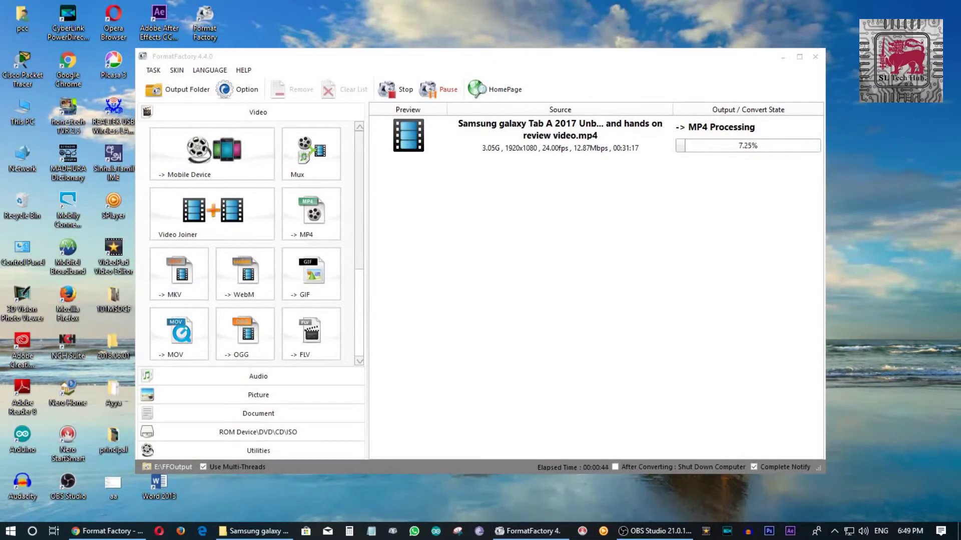
Step: Reopen Task Manager to examine the running processes and the CPU performance graphs, and close it again
right_click(801, 535)
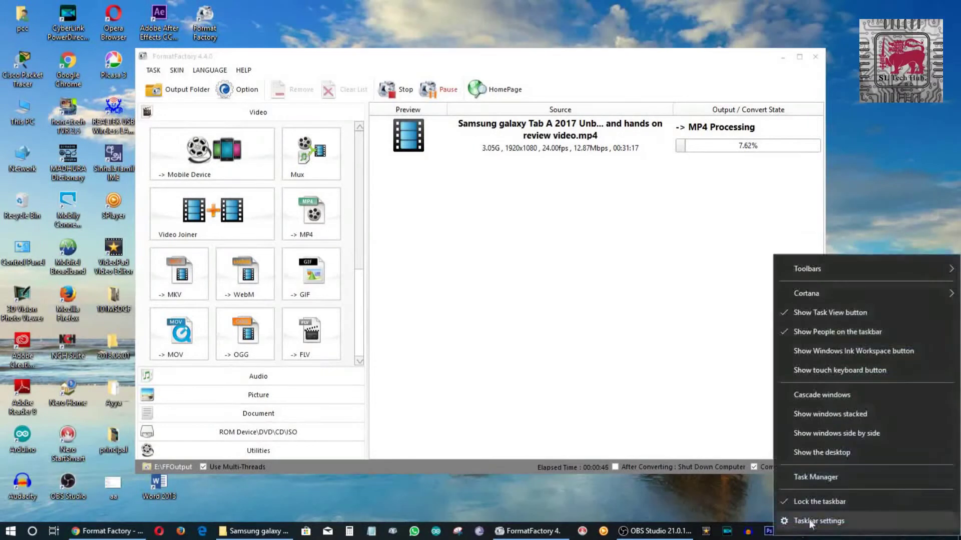
left_click(813, 481)
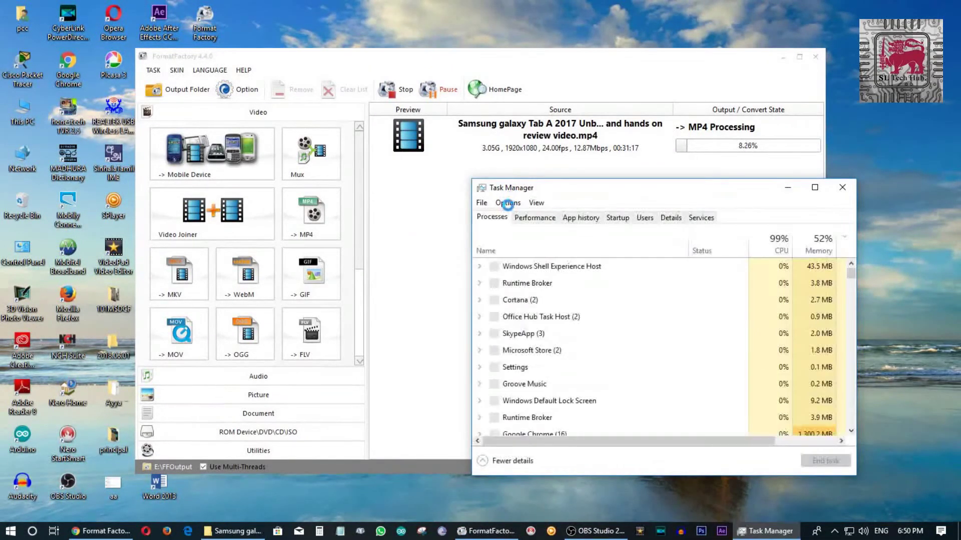
left_click(508, 203)
key("Escape")
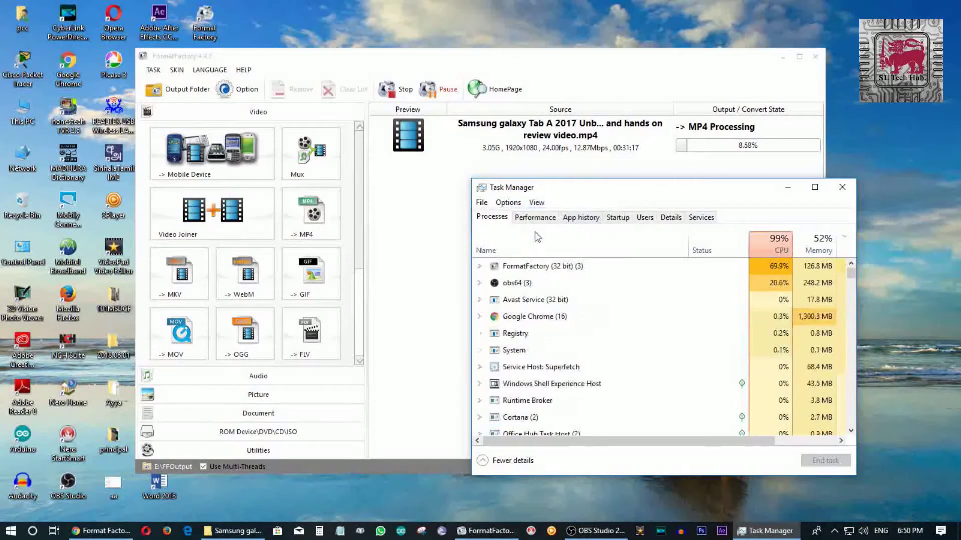
left_click(526, 219)
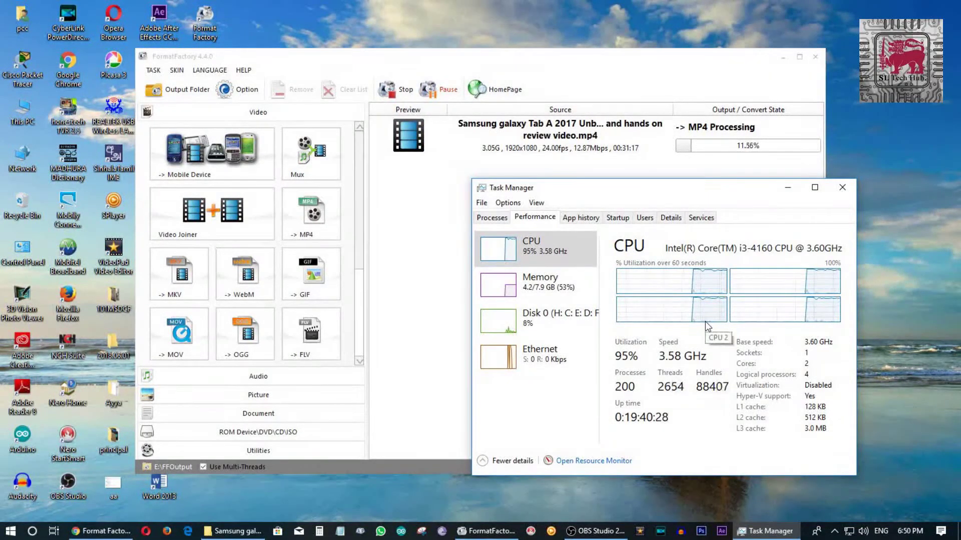
key("alt+F4")
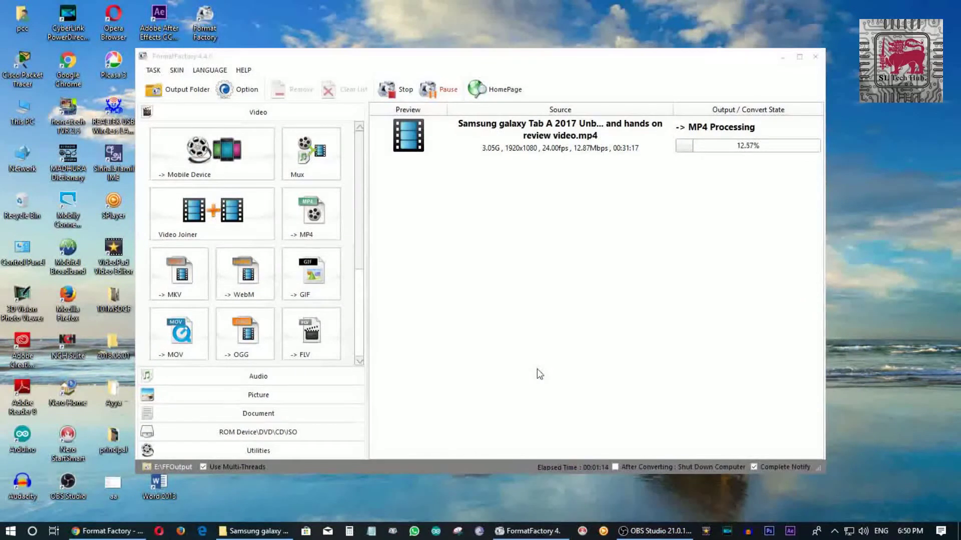
Step: Enable Open Output Folder after converting in the program options, and reopen the options to review the Shut Down Computer setting
left_click(228, 91)
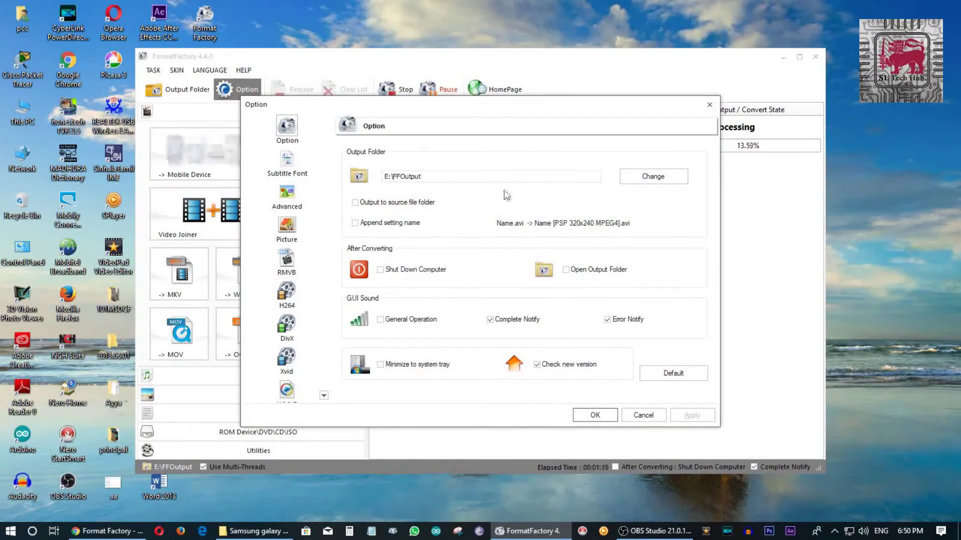
scroll(306, 168, "down", 1)
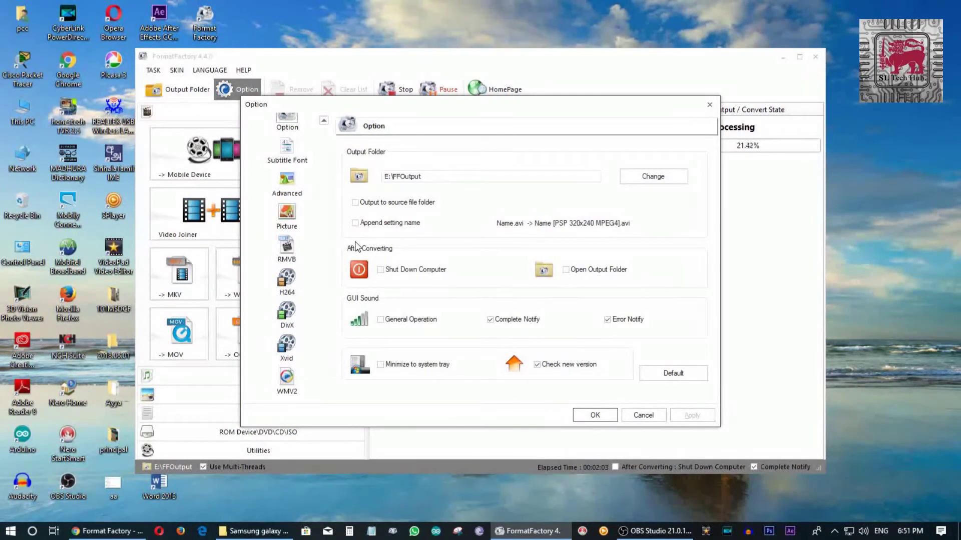
left_click(566, 270)
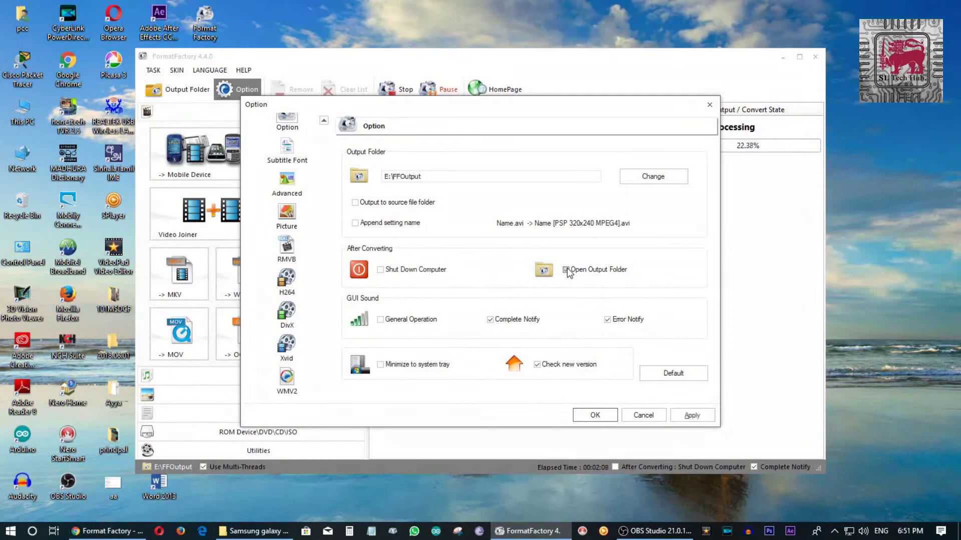
left_click(594, 415)
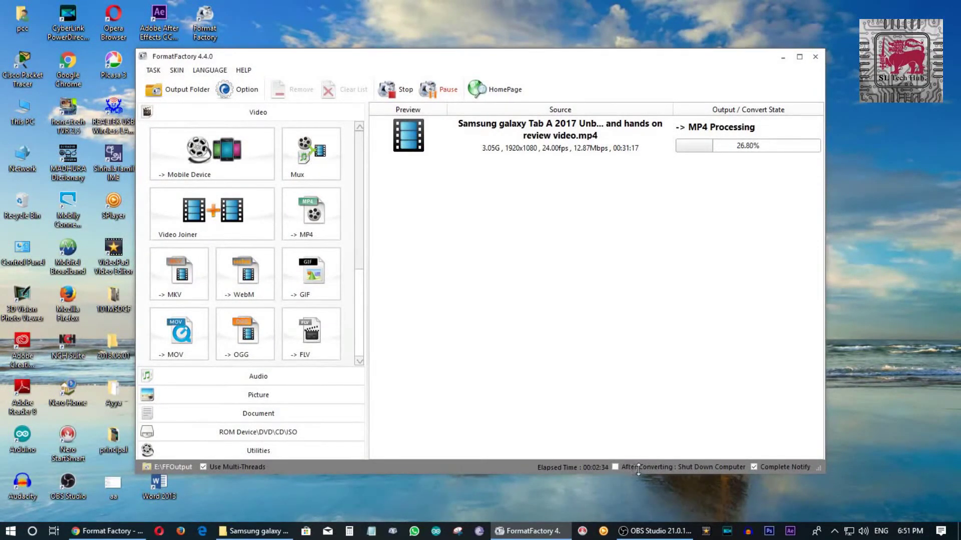
left_click(231, 89)
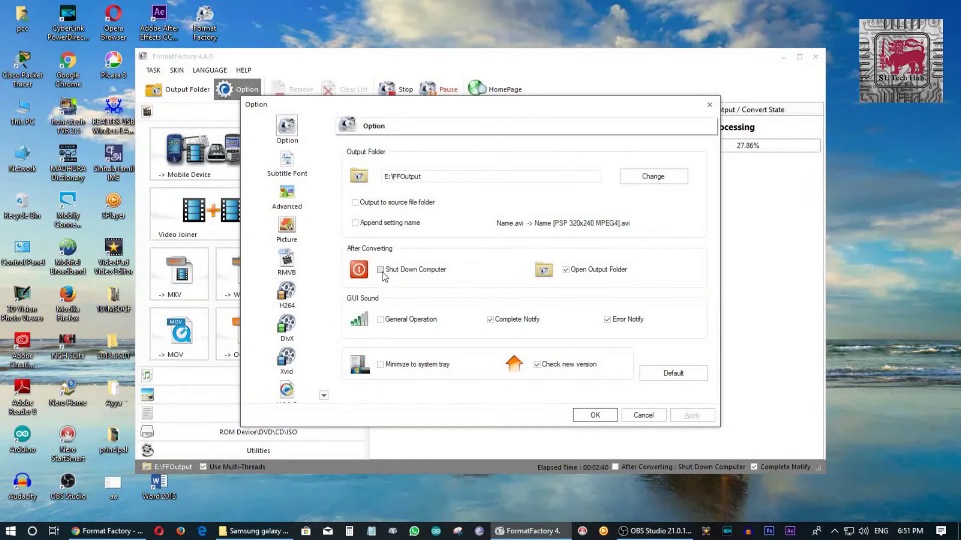
left_click(710, 105)
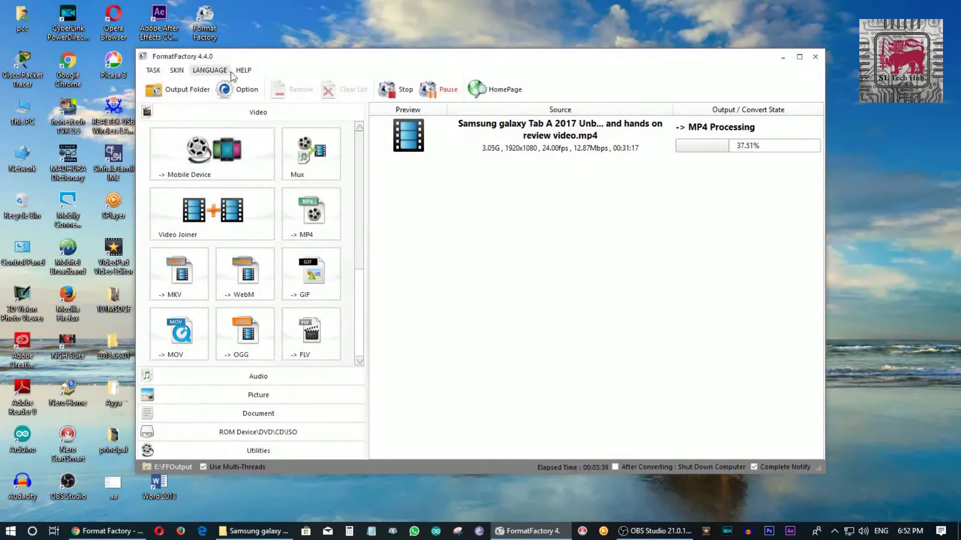
Step: Try the Black skin on the program window and restore the White skin
left_click(175, 71)
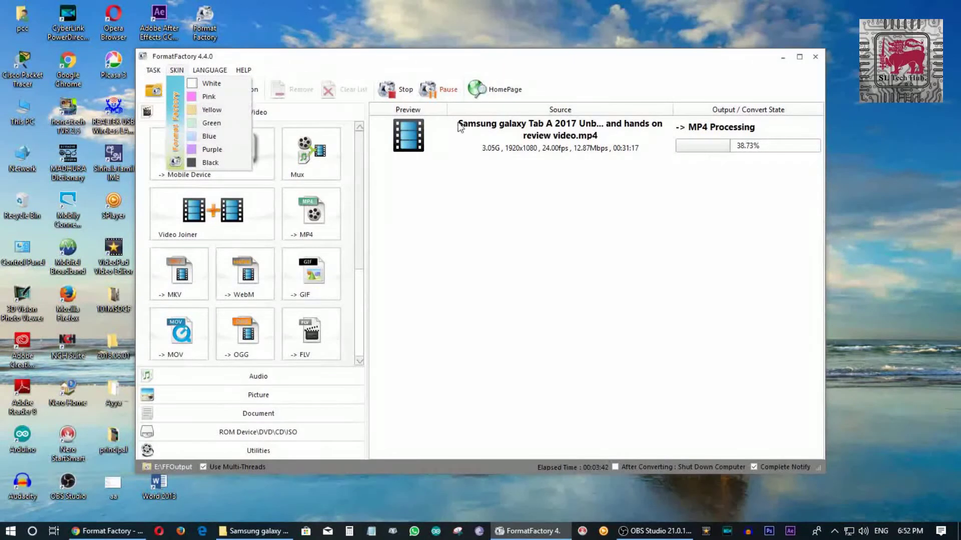
left_click(210, 162)
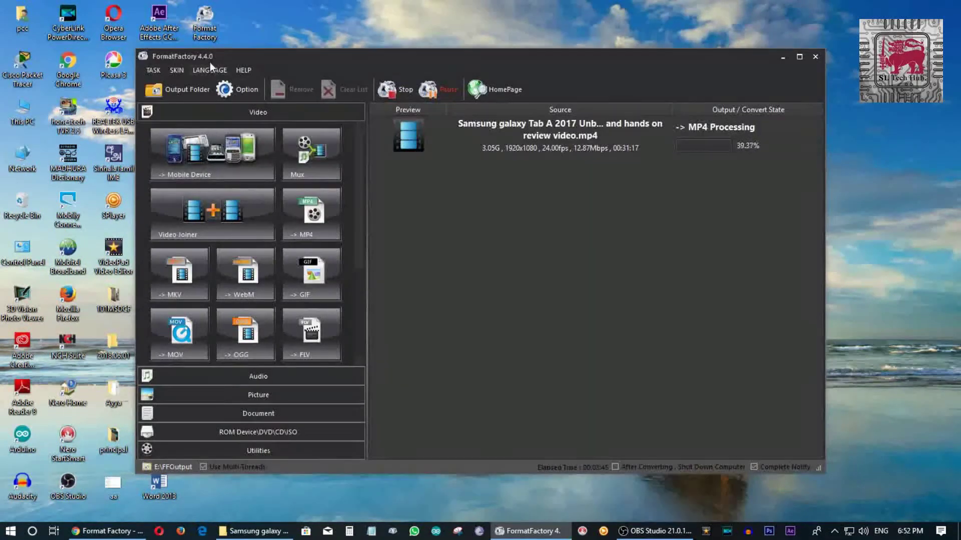
left_click(182, 68)
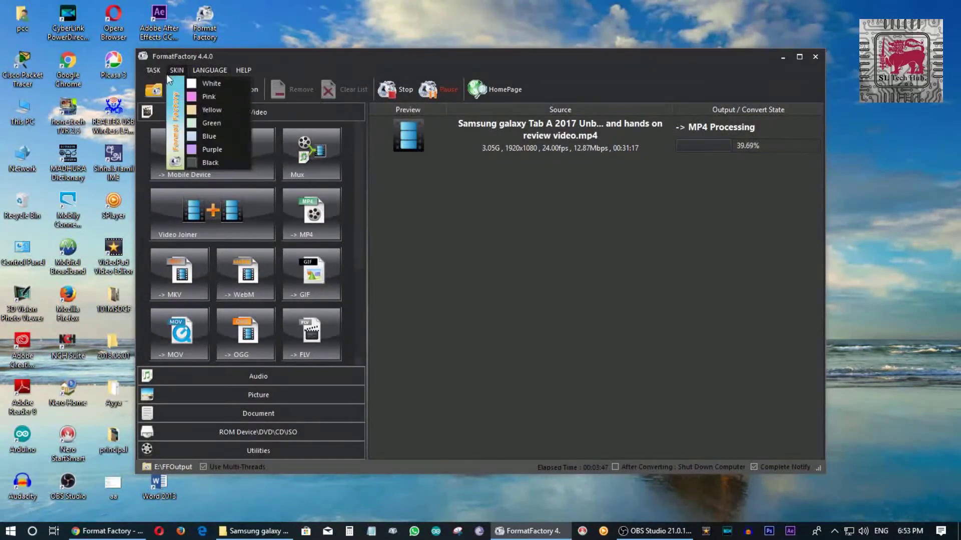
left_click(208, 86)
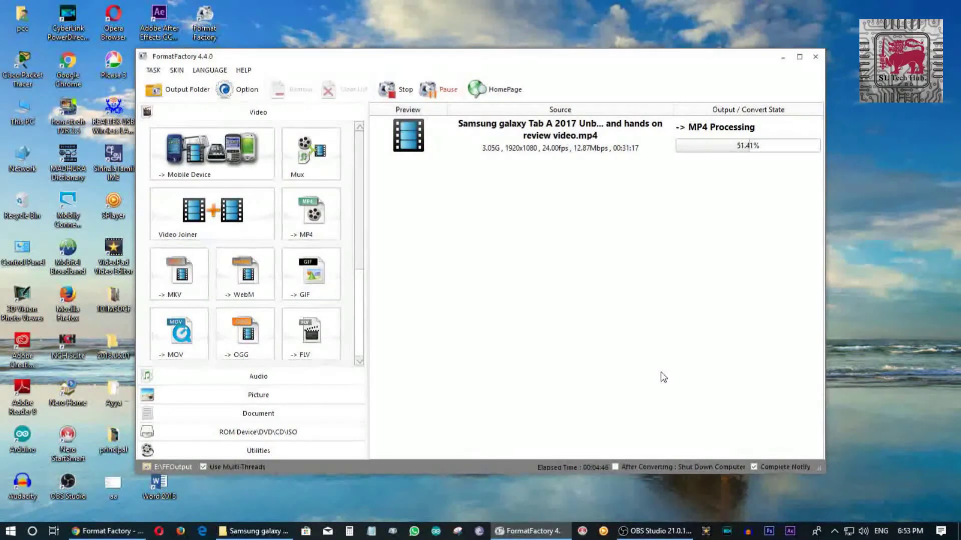
Step: Look over the Utilities tools and return to the Video formats, switching to Chrome while the conversion runs
left_click(321, 452)
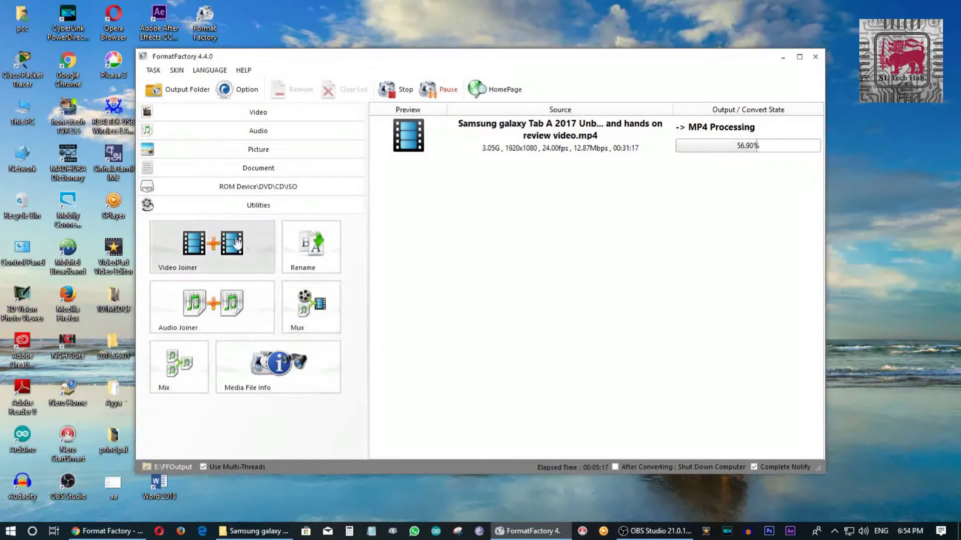
left_click(250, 114)
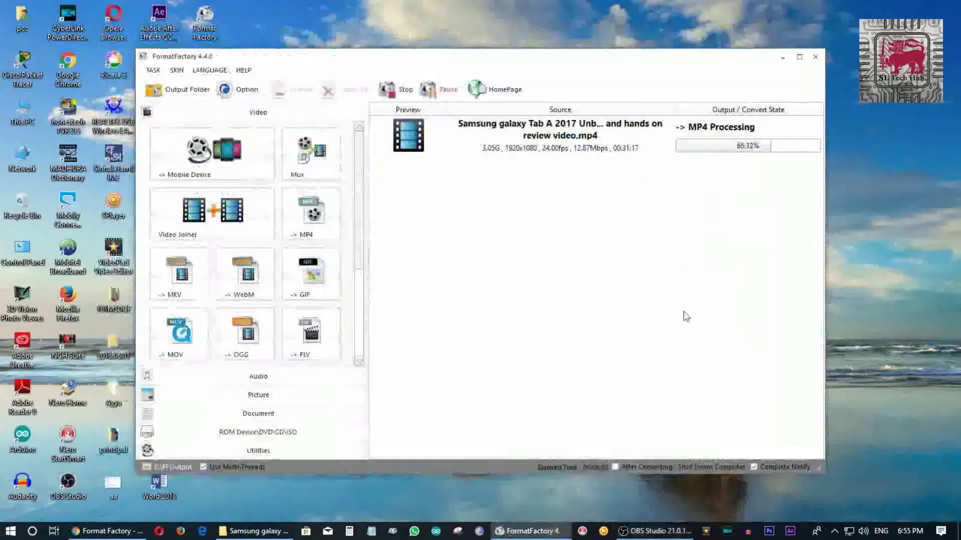
left_click(106, 531)
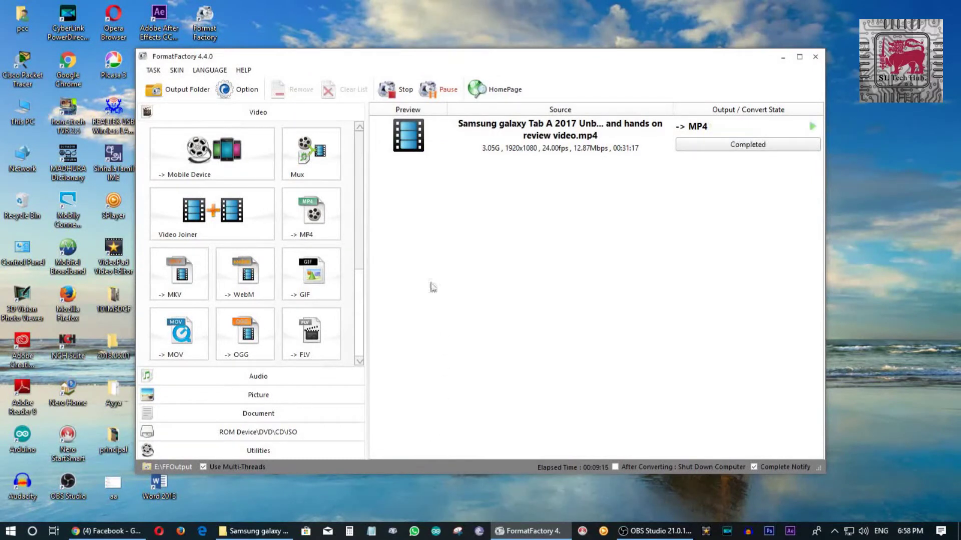
Step: Open the FFOutput folder and show its window beside the Samsung galaxy Tab A 2017 source folder
left_click(813, 128)
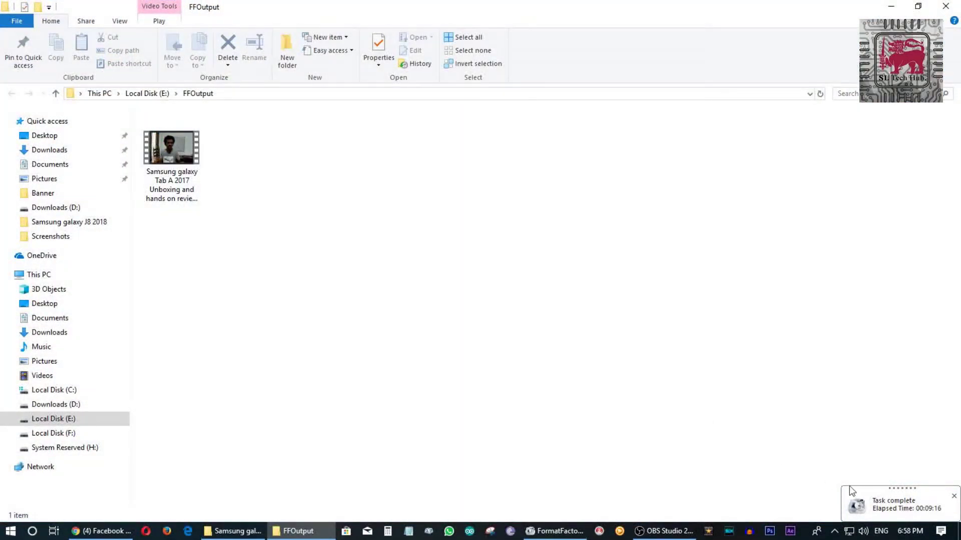
left_click(917, 6)
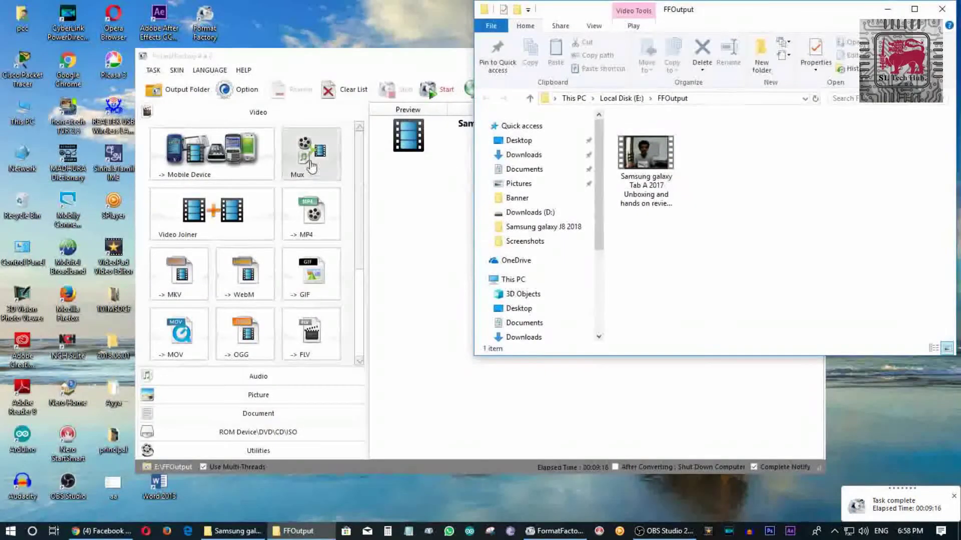
left_click(244, 534)
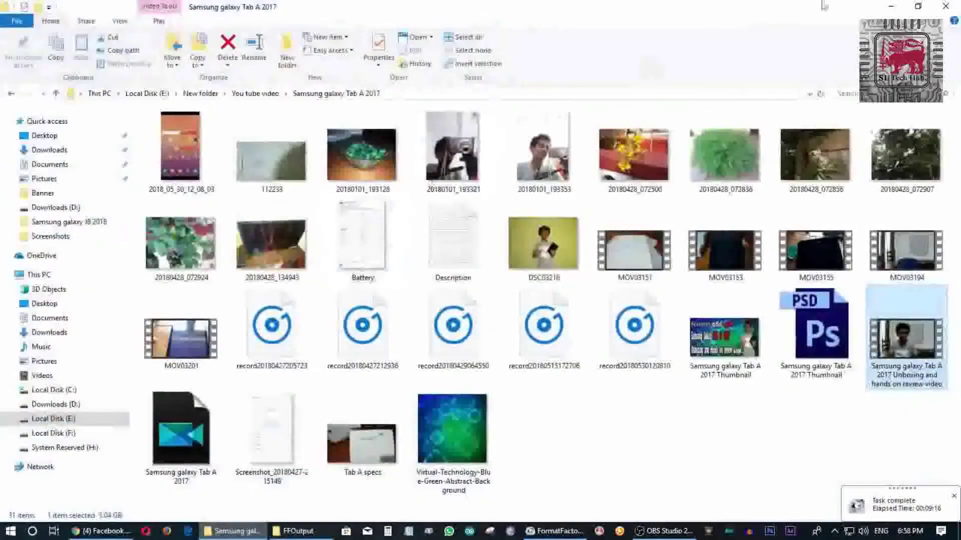
double_click(243, 3)
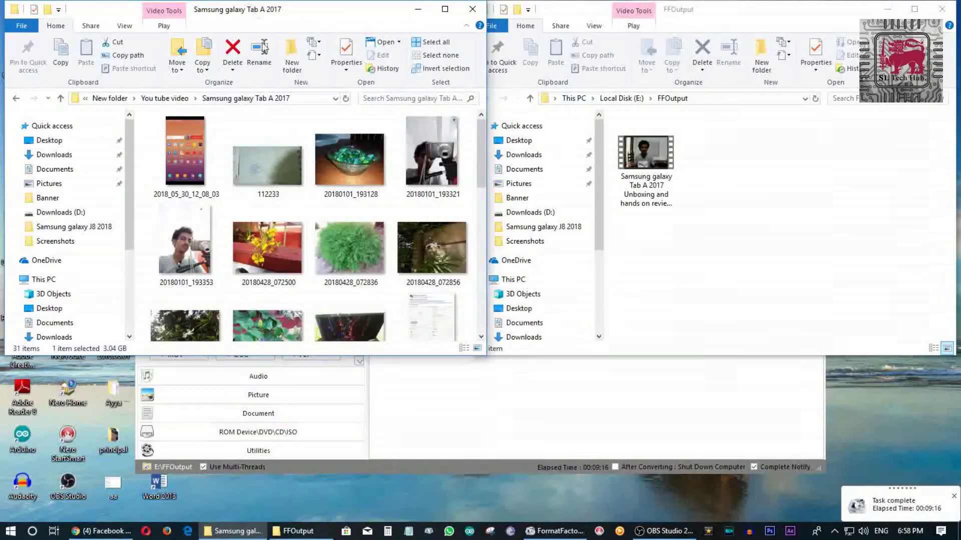
Step: Display the file properties of the original unboxing and hands on review video and move them aside for comparison
scroll(307, 260, "down", 10)
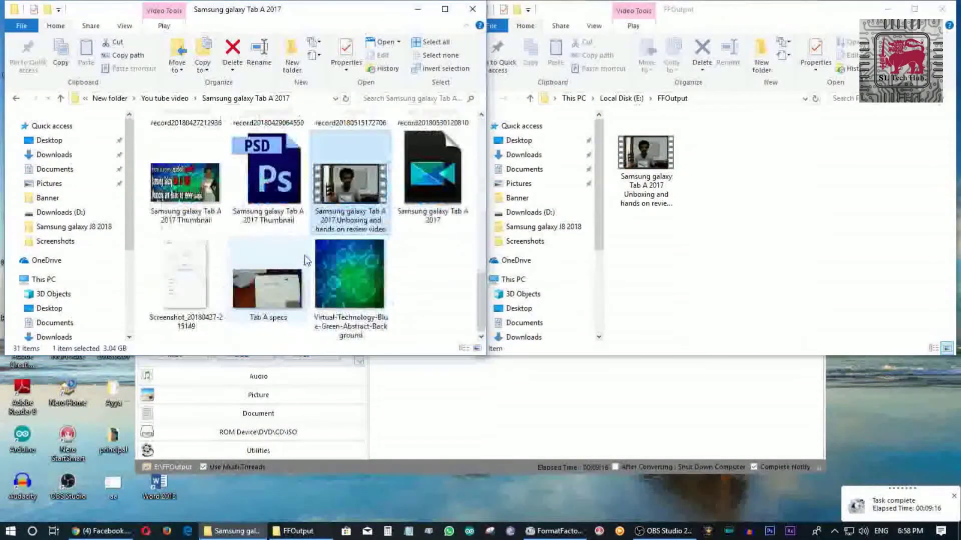
right_click(343, 210)
left_click(357, 479)
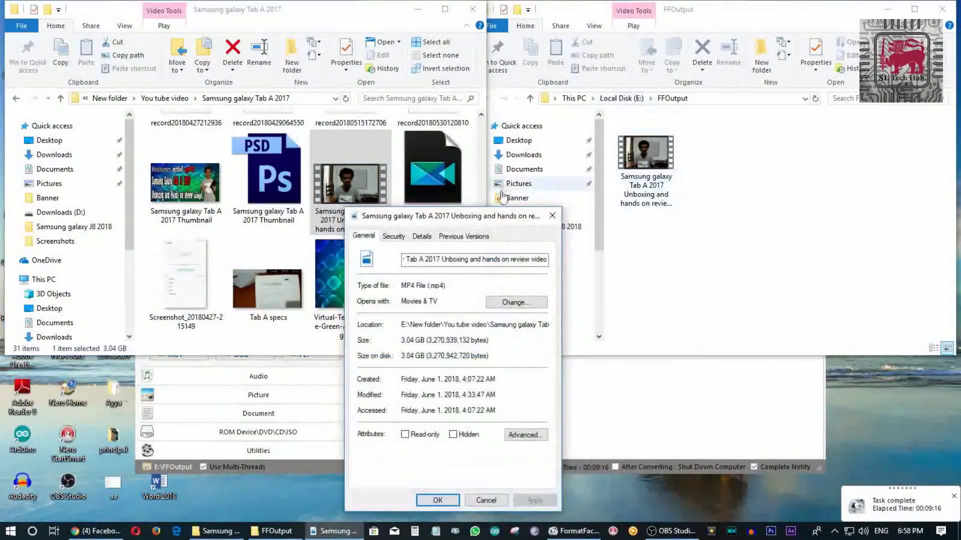
left_click_drag(495, 216, 244, 124)
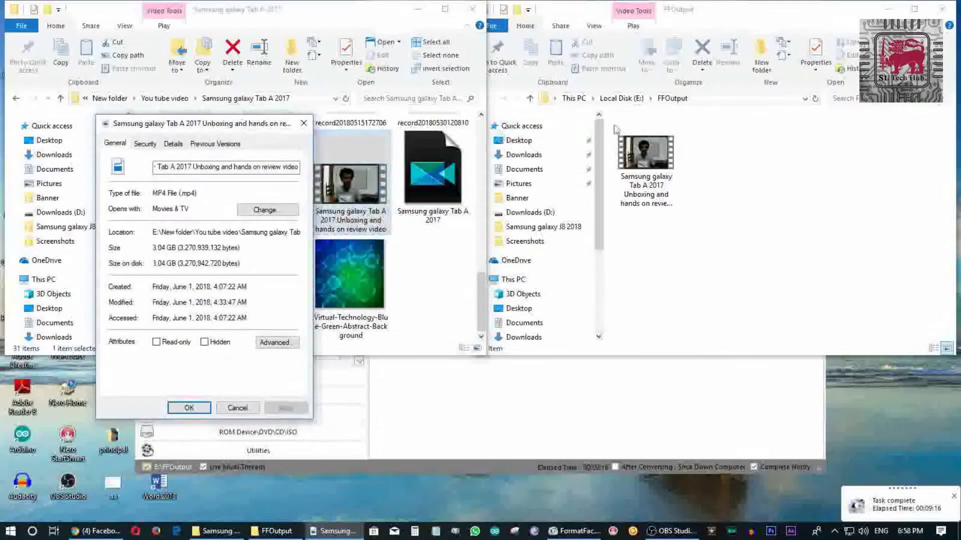
Step: Display the converted video's properties from FFOutput, compare its file size with the original's, and close both property windows
left_click(645, 152)
key("alt+Return")
left_click_drag(713, 144, 425, 130)
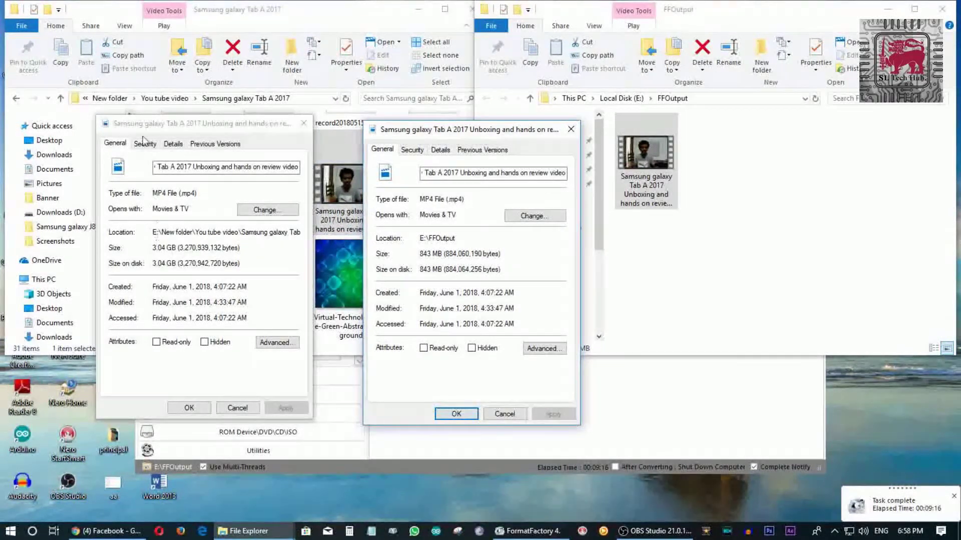
left_click(207, 129)
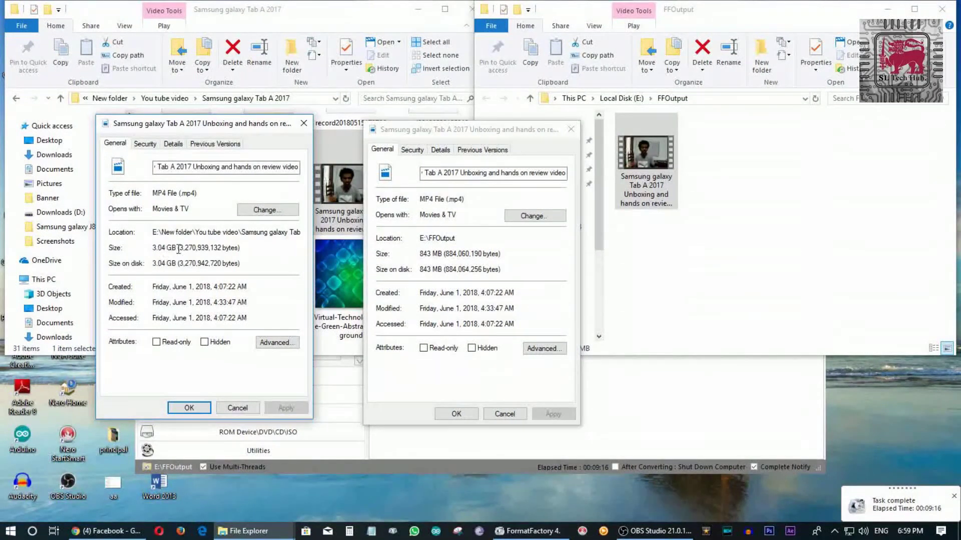
left_click(423, 256)
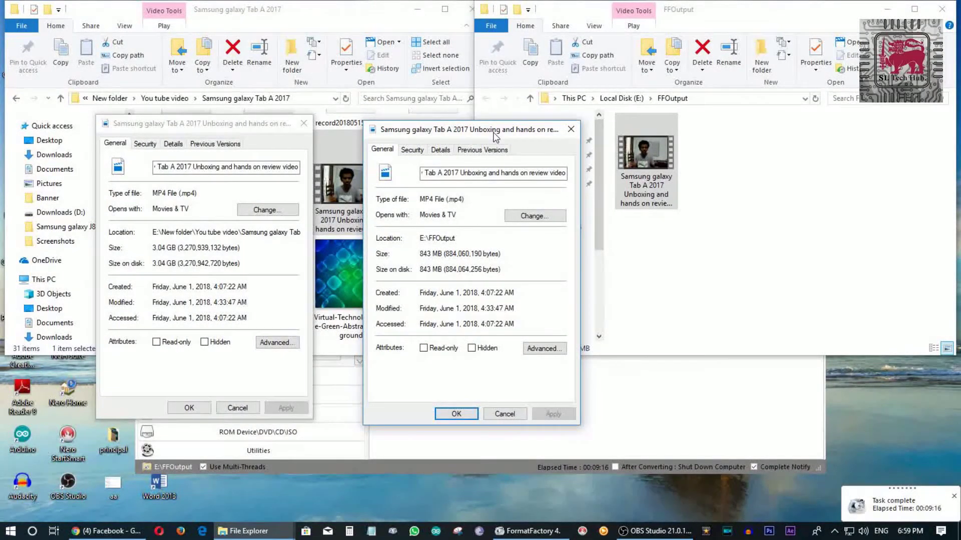
left_click(571, 129)
key("Escape")
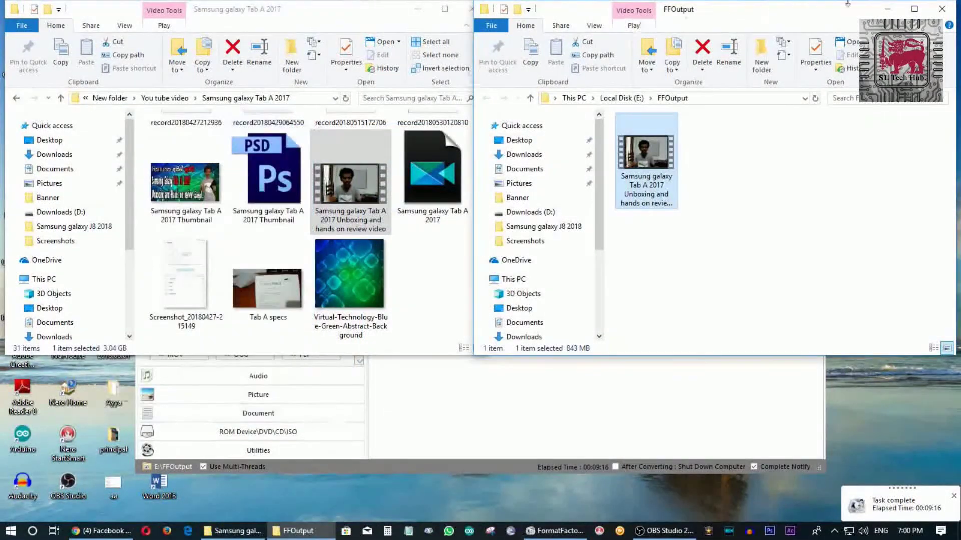
Step: Close the FFOutput and Samsung galaxy Tab A 2017 folder windows to return to FormatFactory
left_click(941, 9)
left_click(469, 9)
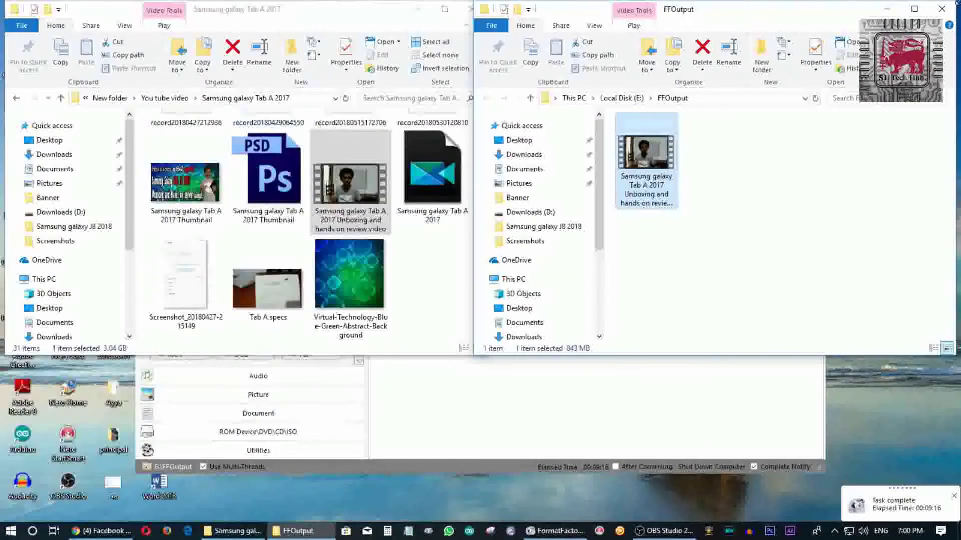
left_click(948, 8)
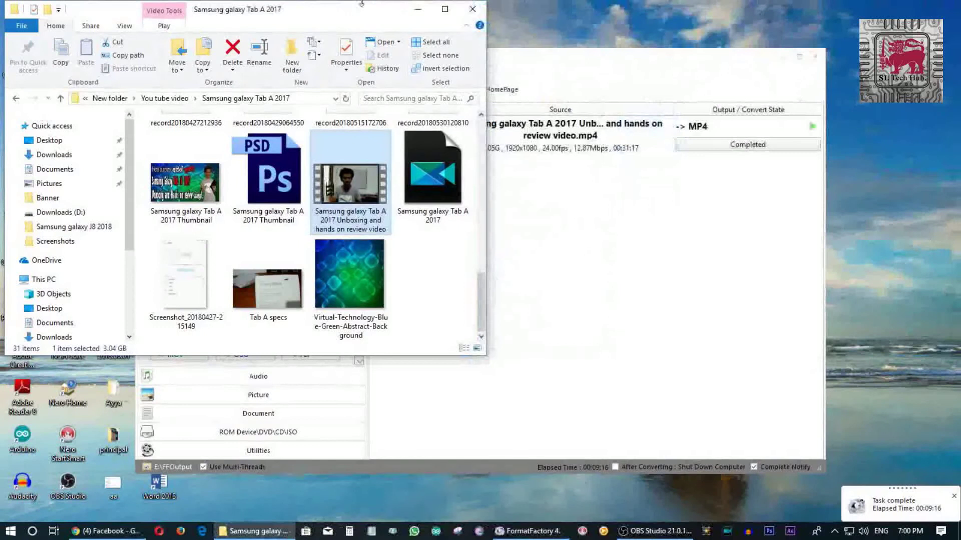
left_click(468, 9)
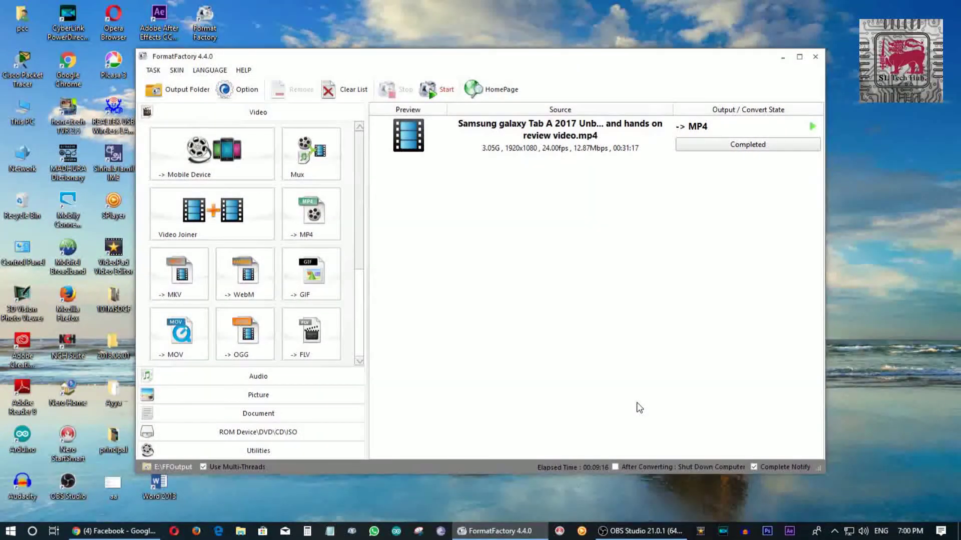
left_click(685, 532)
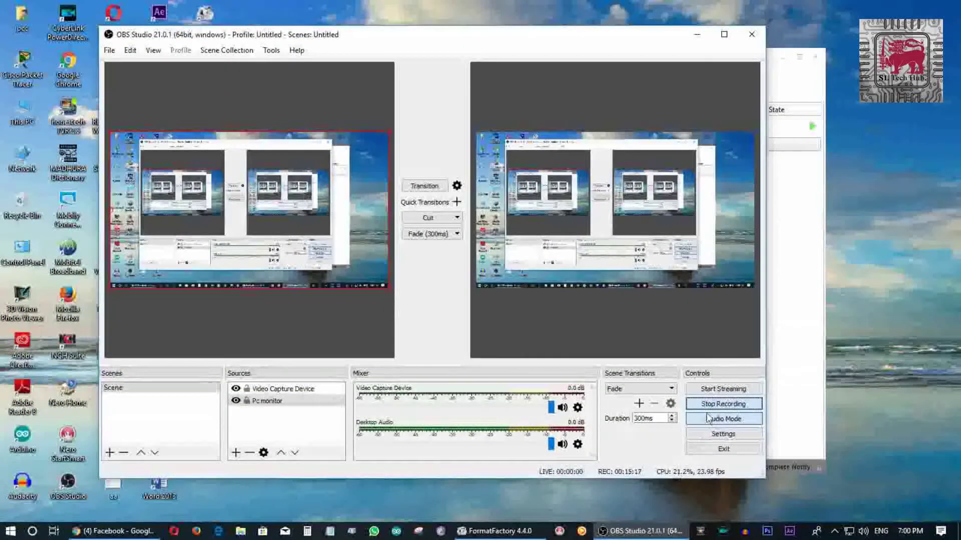